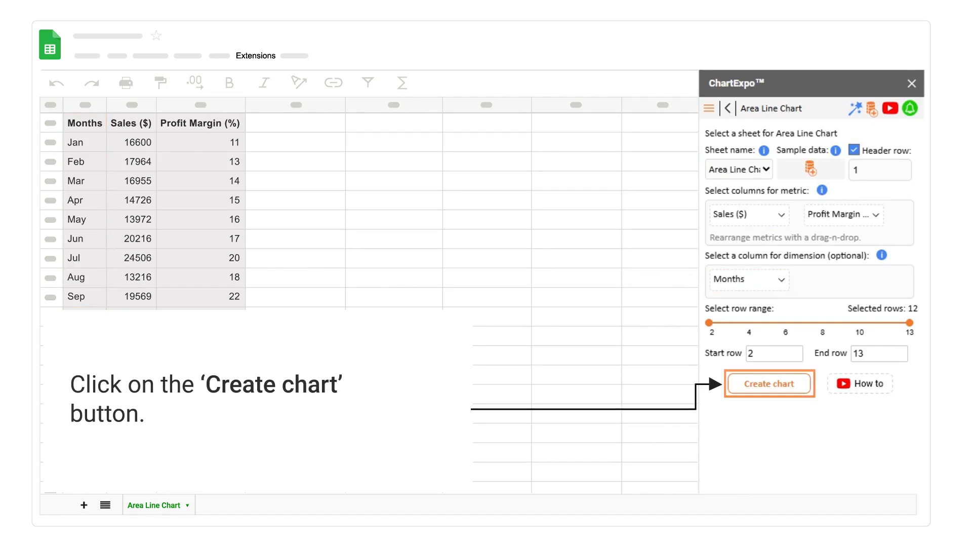
# Create the area line chart from the configured Sales ($), Profit Margin (%) and Months columns
pyautogui.click(763, 386)
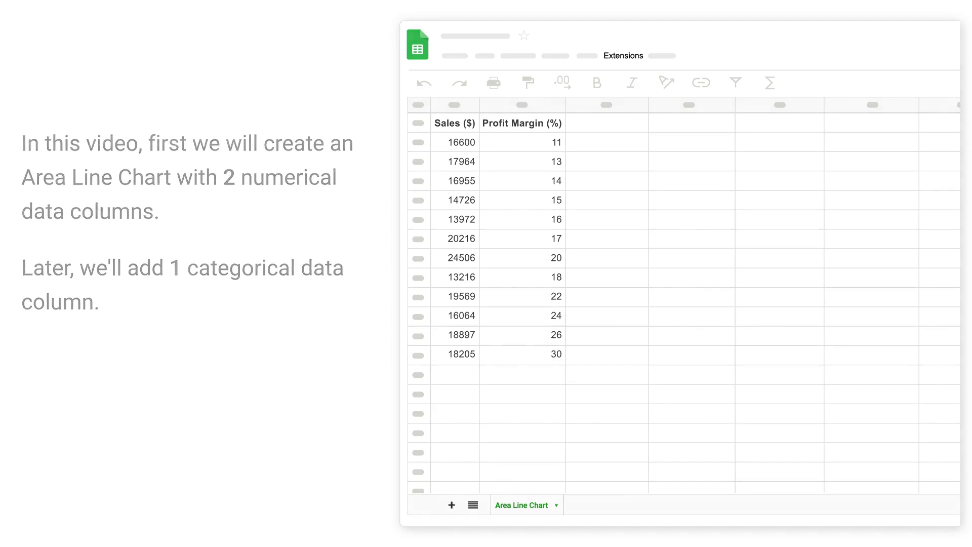
# Search the chart library for "area" and choose the Area Line Chart
pyautogui.click(747, 107)
pyautogui.write('area')
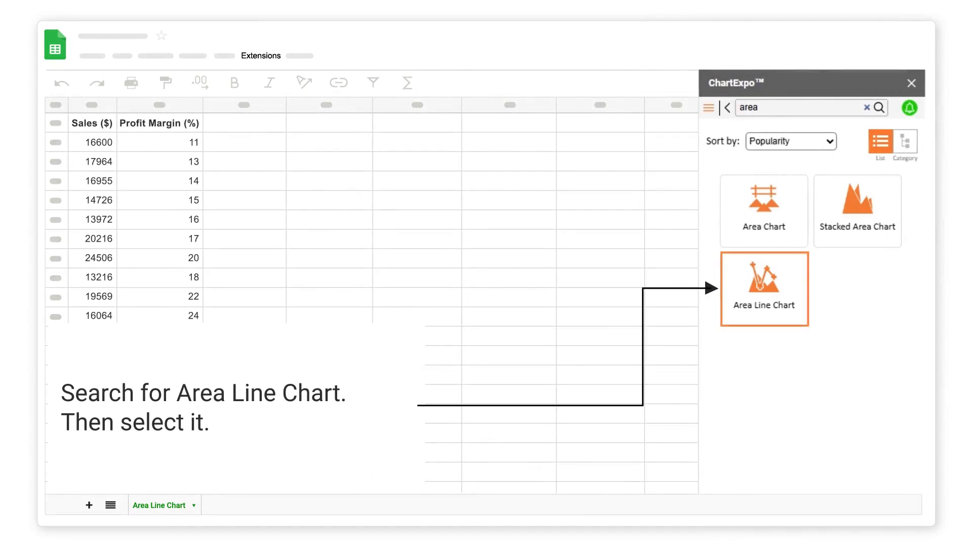
pyautogui.click(761, 283)
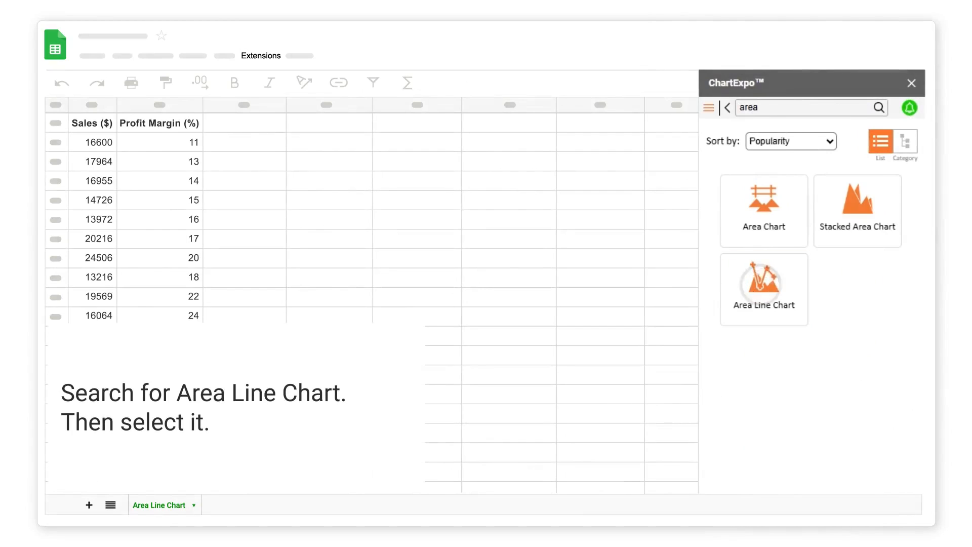
# Use the Area Line Chart sheet as the data source and add Sales ($) and Profit Margin (%) as metrics
pyautogui.click(767, 168)
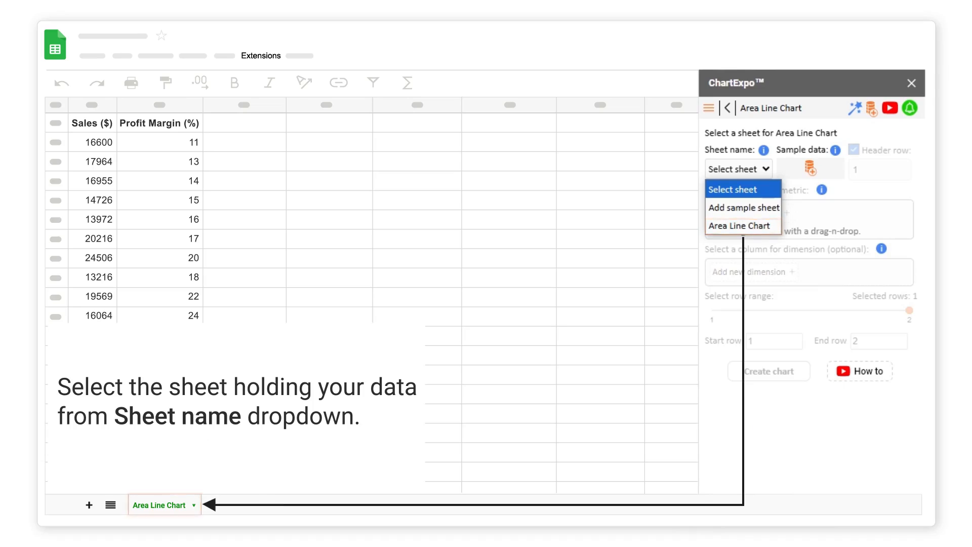
pyautogui.click(739, 225)
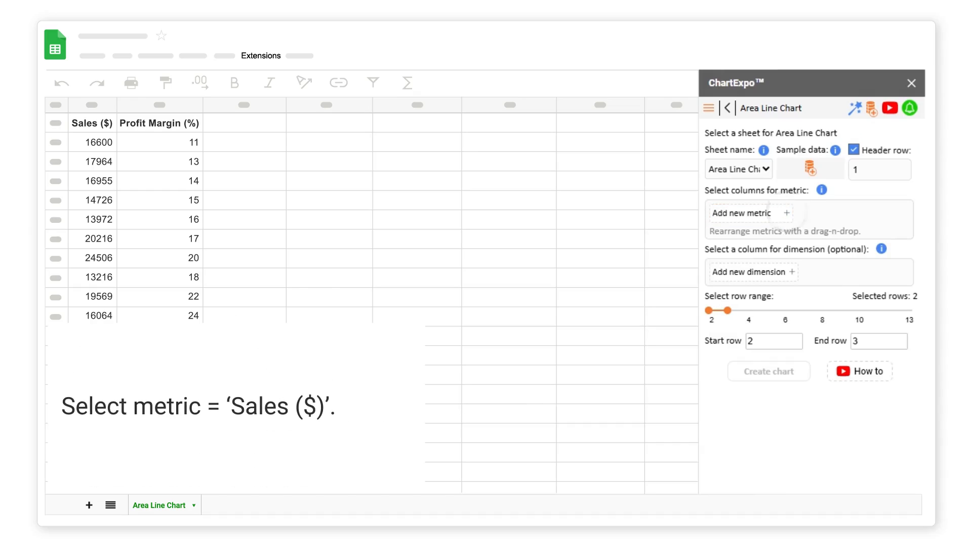
pyautogui.click(786, 212)
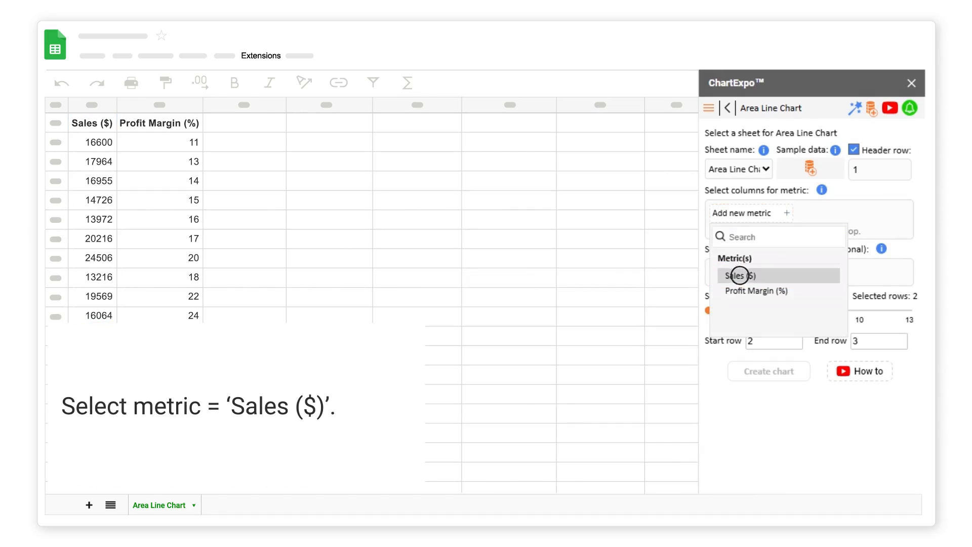
pyautogui.click(740, 276)
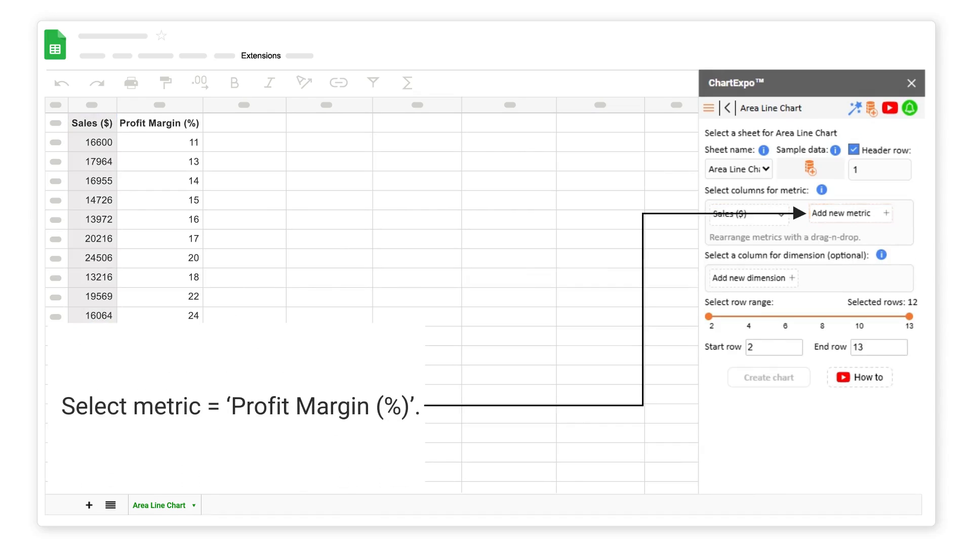
pyautogui.click(887, 213)
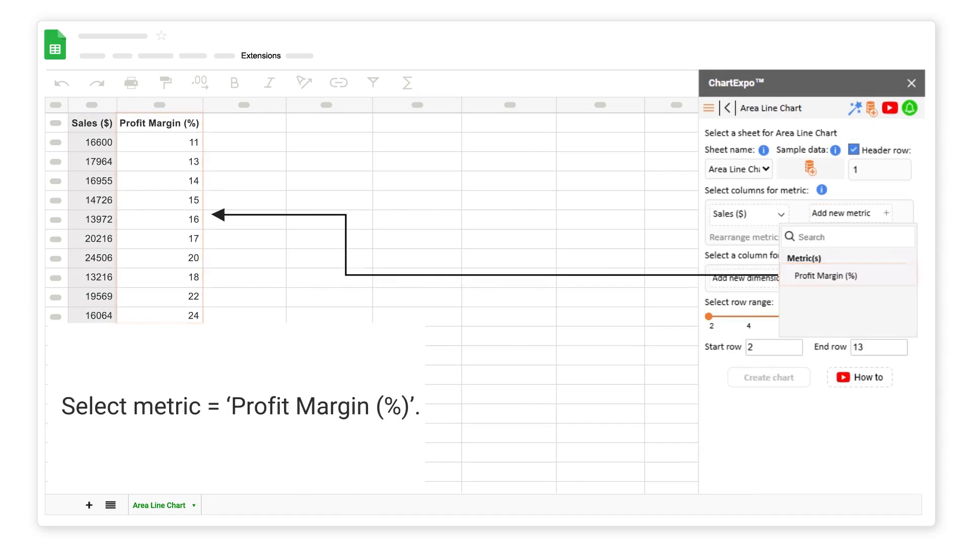
pyautogui.click(826, 276)
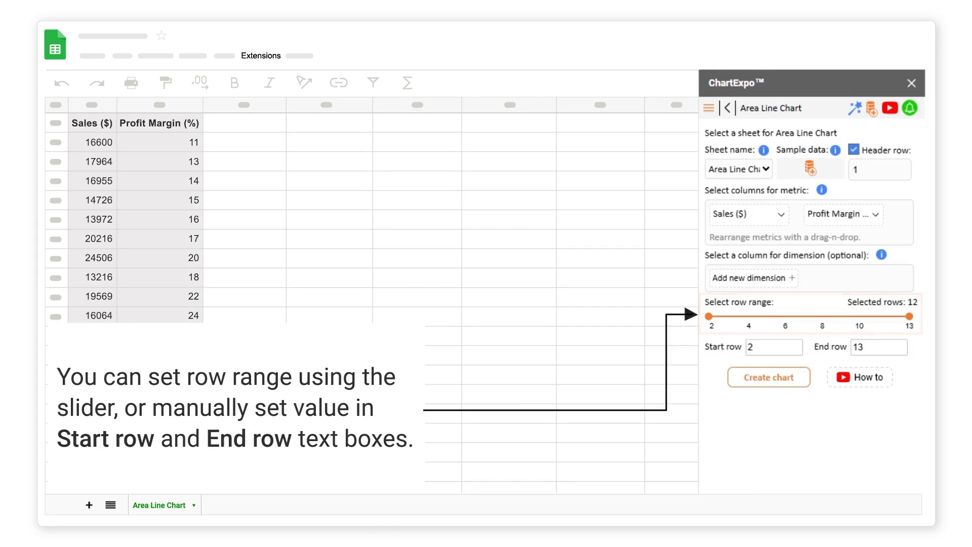
# Set the data range to rows 2 through 13 and create the chart from the two metrics
pyautogui.moveTo(909, 316); pyautogui.dragTo(782, 316)
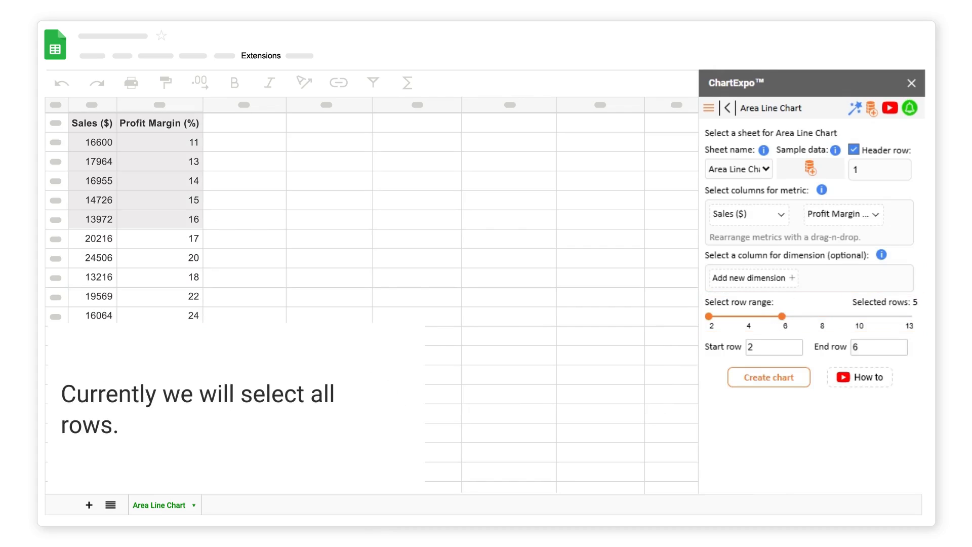
pyautogui.click(910, 317)
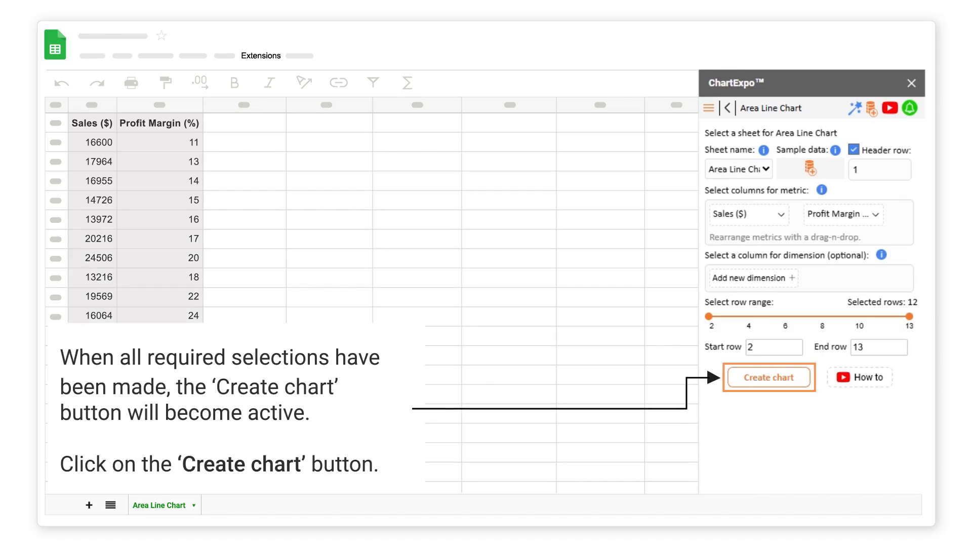
pyautogui.click(769, 378)
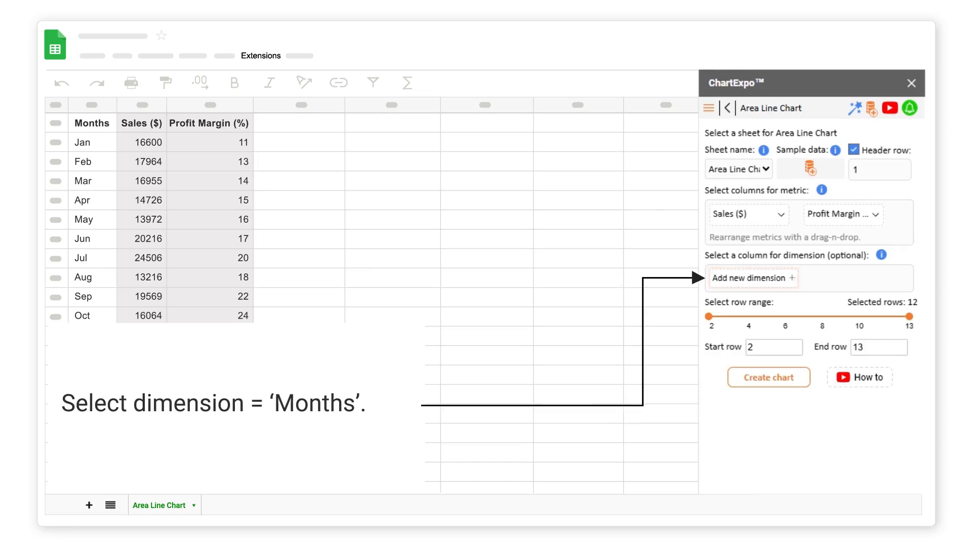
# Add Months as the dimension and create the chart with it
pyautogui.click(792, 278)
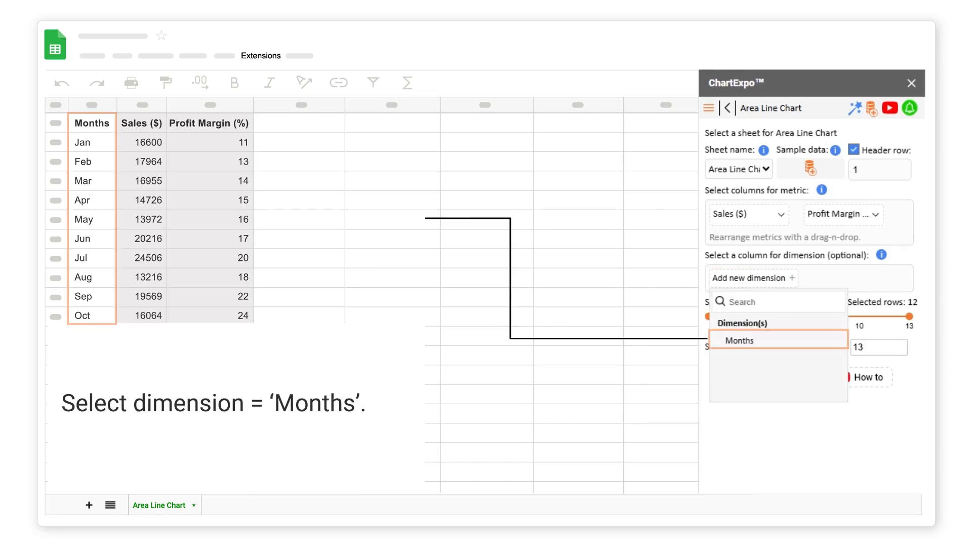
pyautogui.click(740, 341)
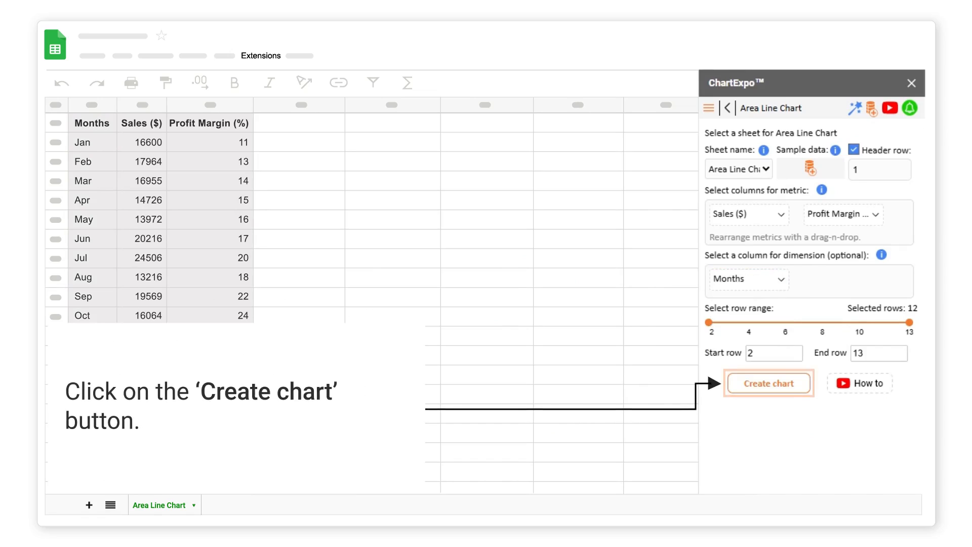
pyautogui.click(770, 383)
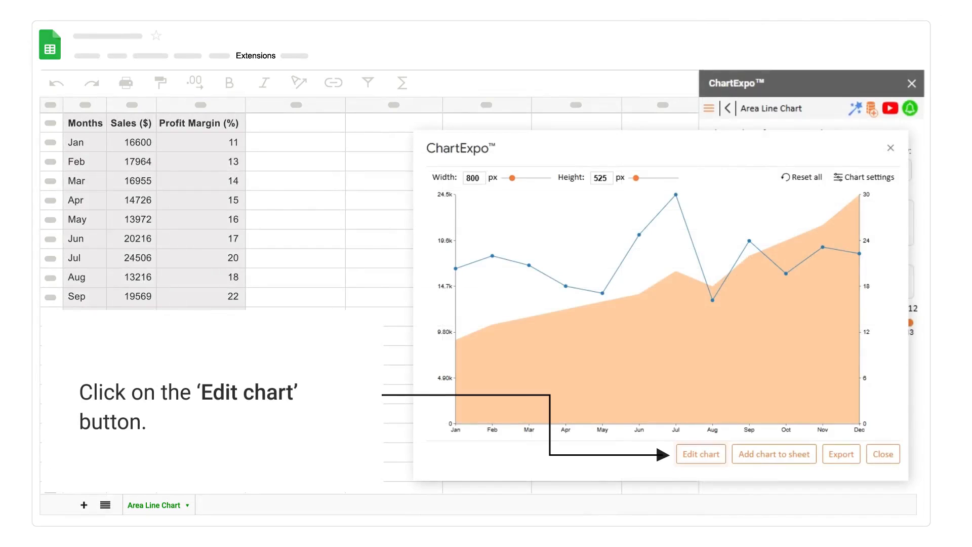
# Edit the chart and apply a two-line header reading "Sales vs Profit Margin" and "(month-over-month)"
pyautogui.click(700, 454)
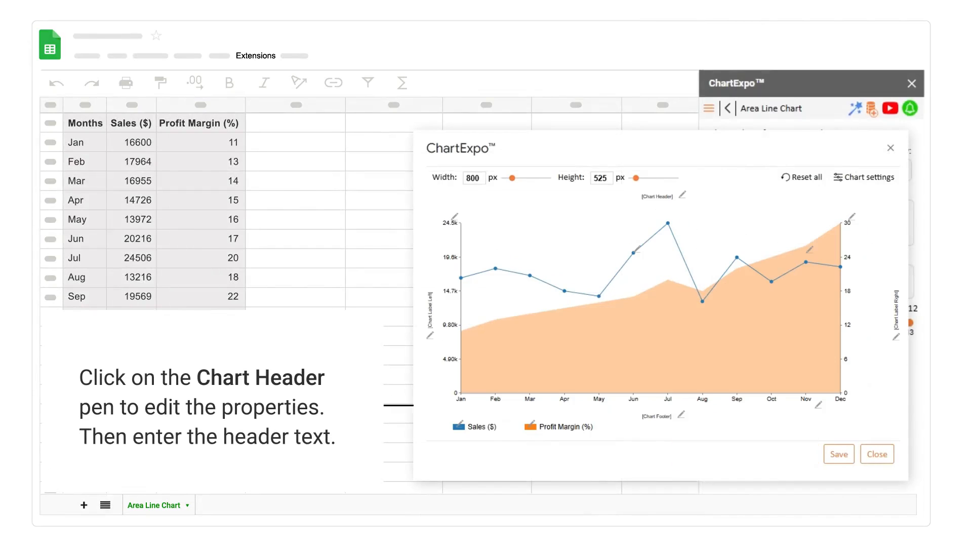
pyautogui.click(683, 195)
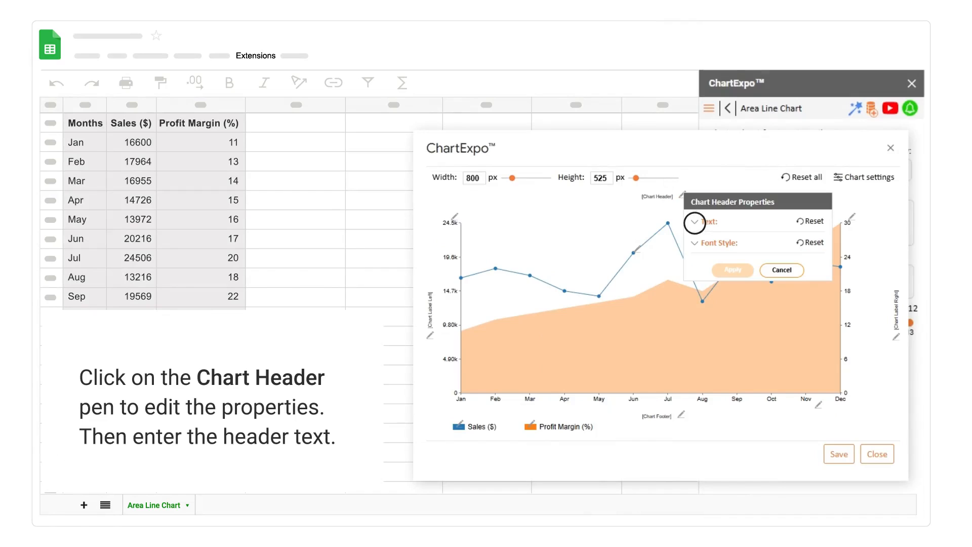
pyautogui.click(695, 222)
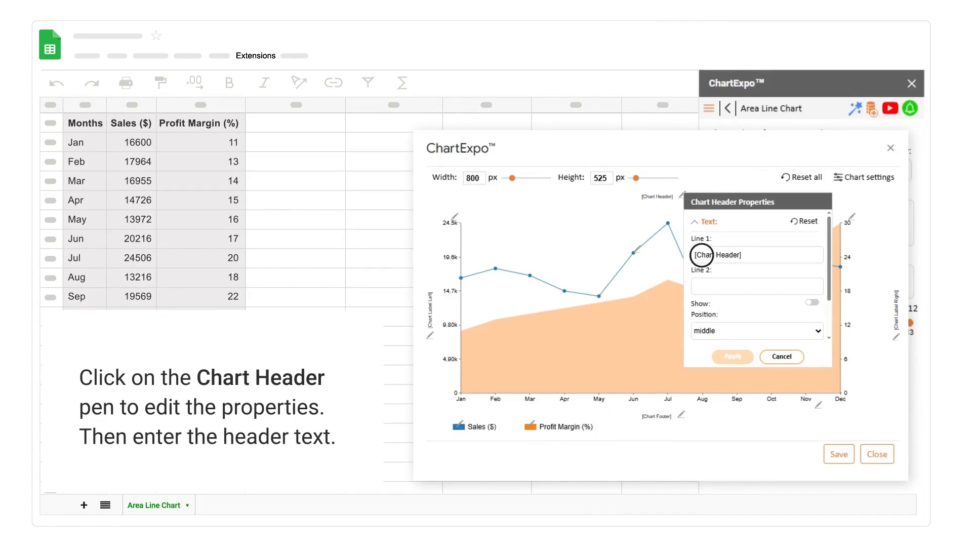
pyautogui.write('Sales vs Profit Margin')
pyautogui.click(701, 286)
pyautogui.write('(month-over-month)')
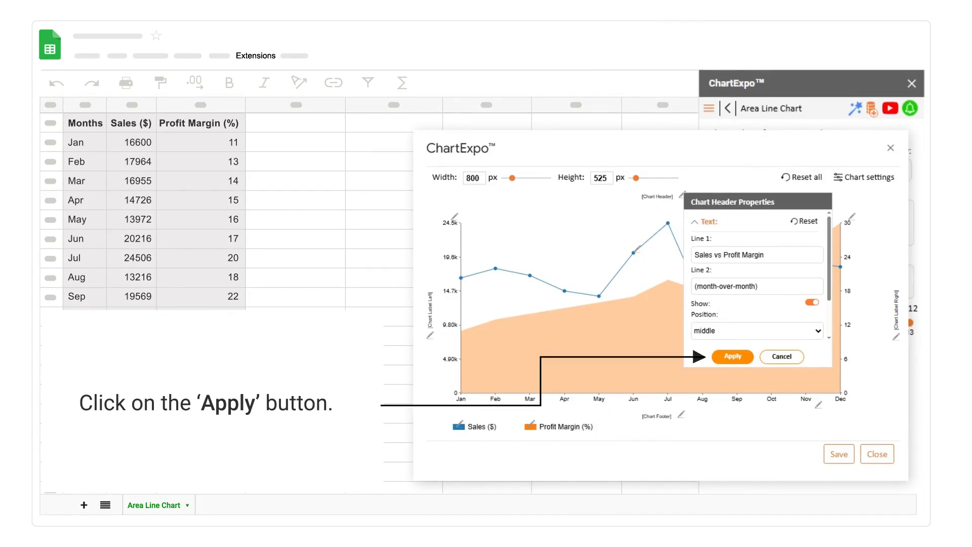
pyautogui.click(732, 356)
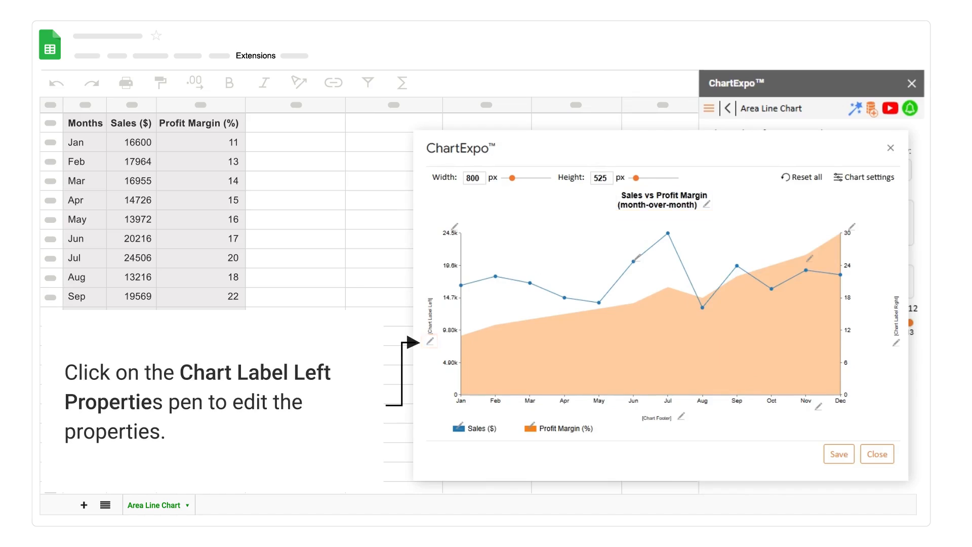
# Set the chart's left label to "Sales ($)", its right label to "Profit Margin (%)" and its footer to "Months"
pyautogui.click(430, 341)
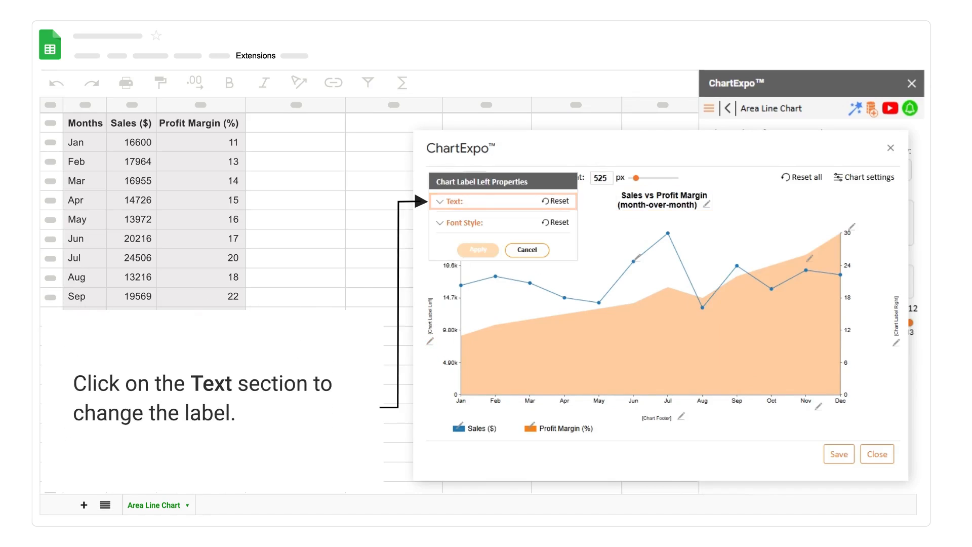
pyautogui.click(439, 202)
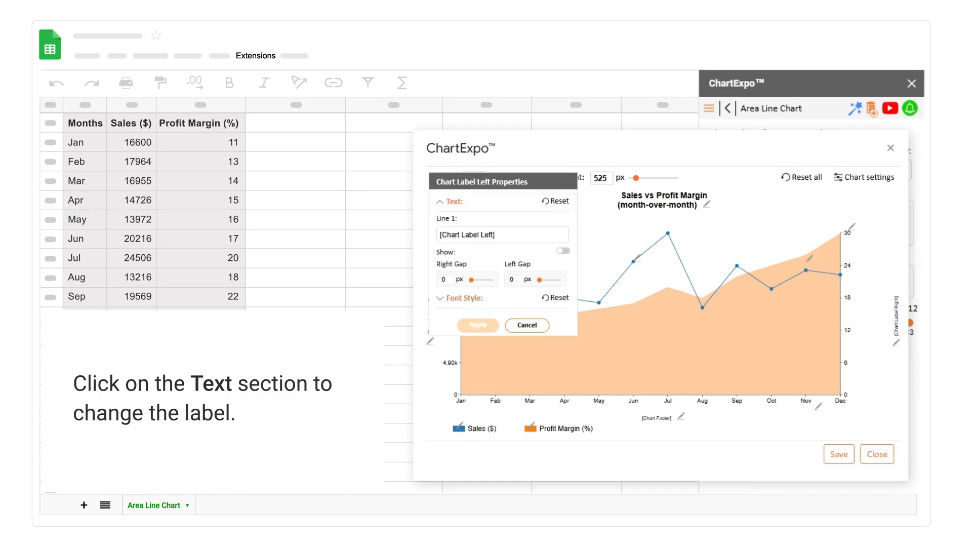
pyautogui.click(446, 234)
pyautogui.write('Sales ($)')
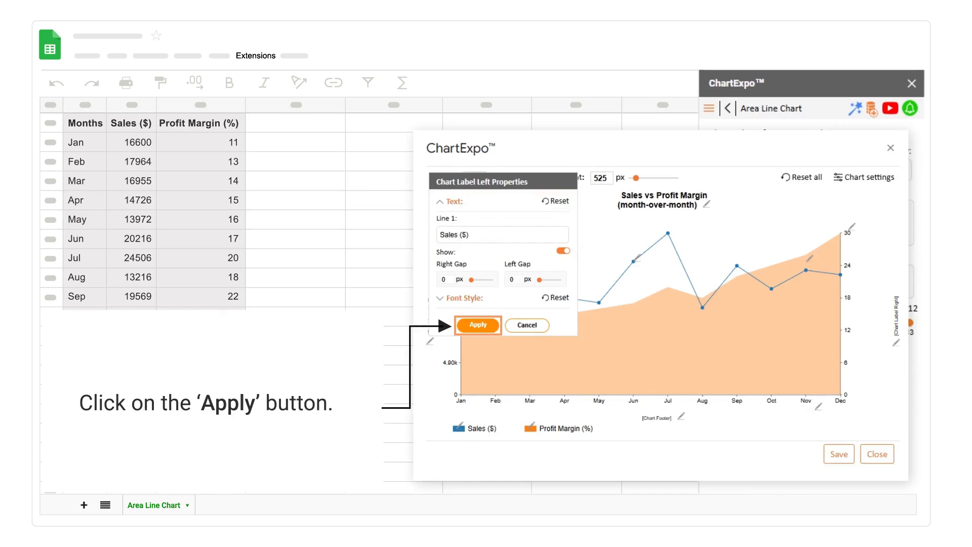
pyautogui.click(478, 325)
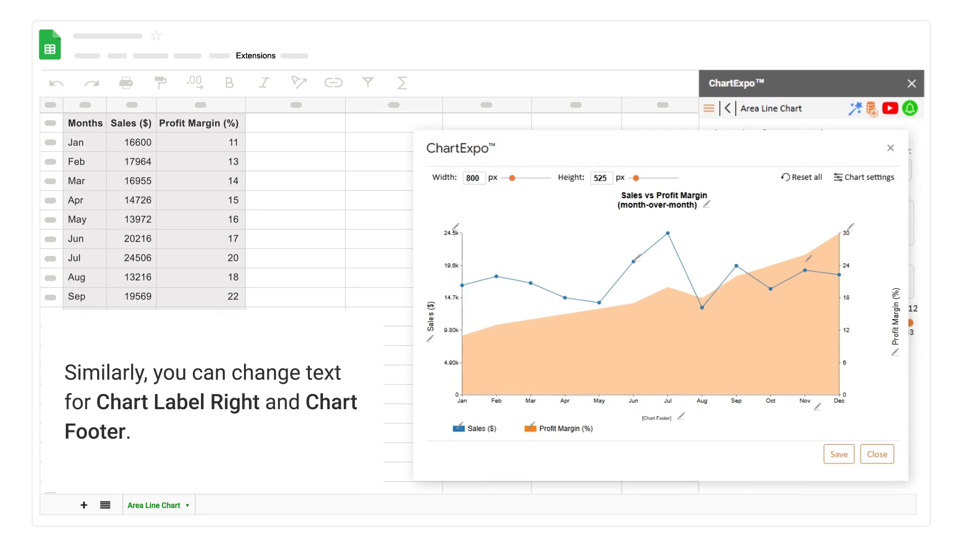
pyautogui.click(682, 415)
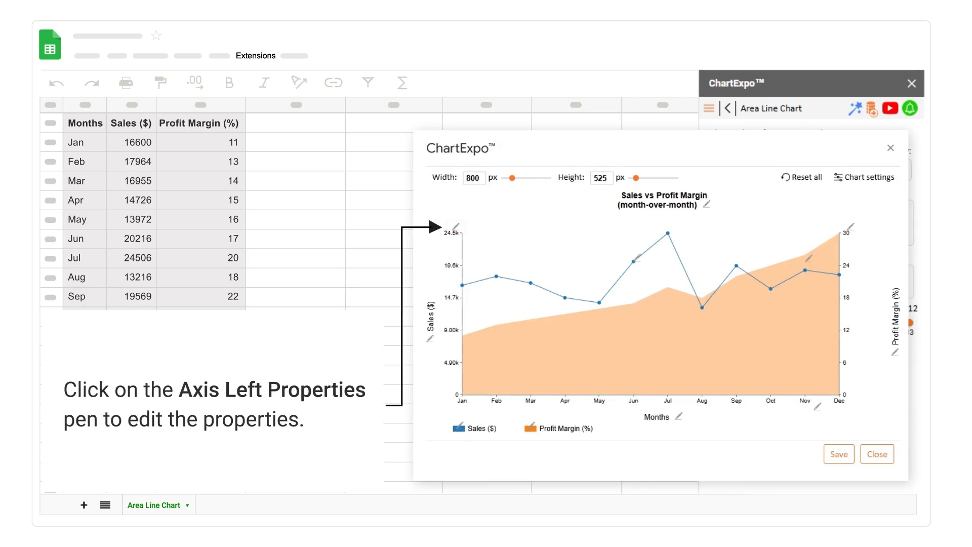
# Apply "$" as the prefix for the left axis label numbers
pyautogui.click(456, 226)
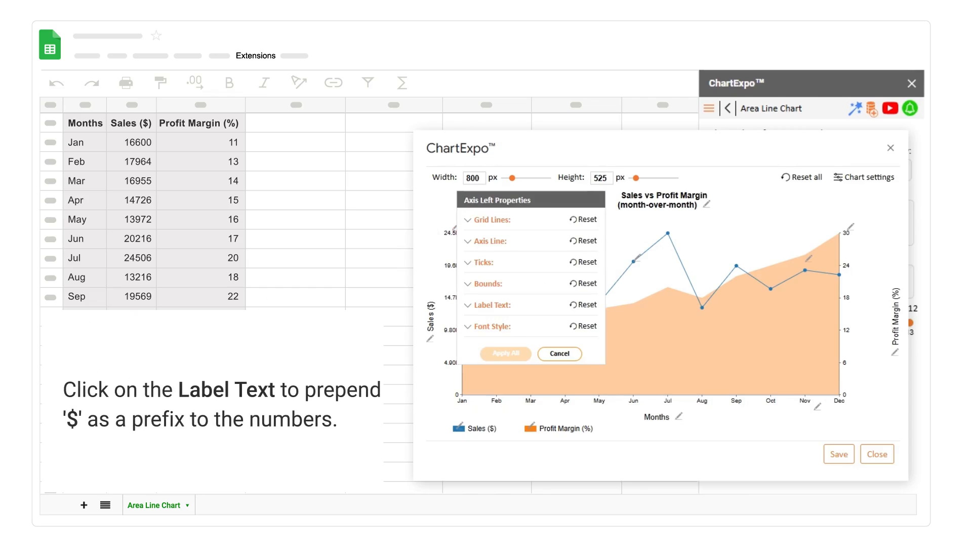
pyautogui.click(467, 305)
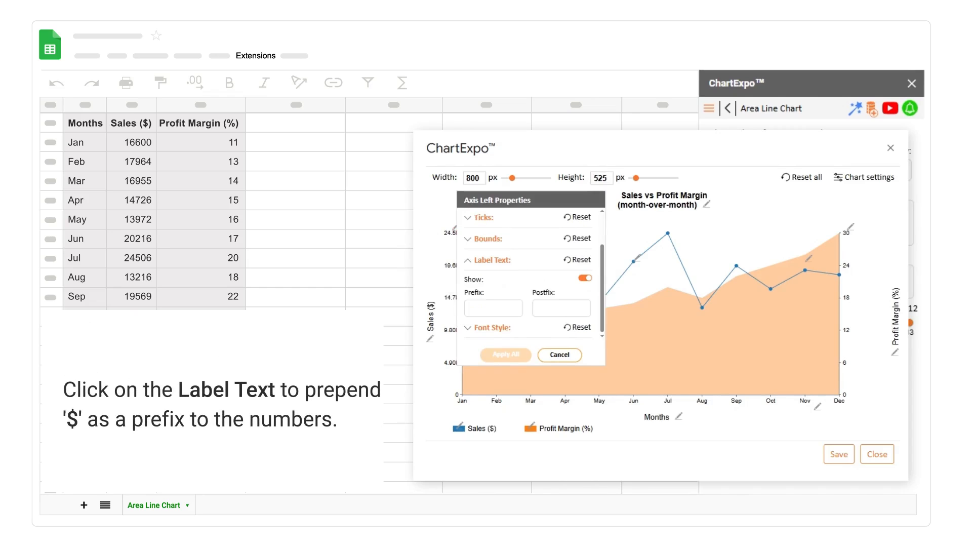
pyautogui.click(471, 308)
pyautogui.write('$')
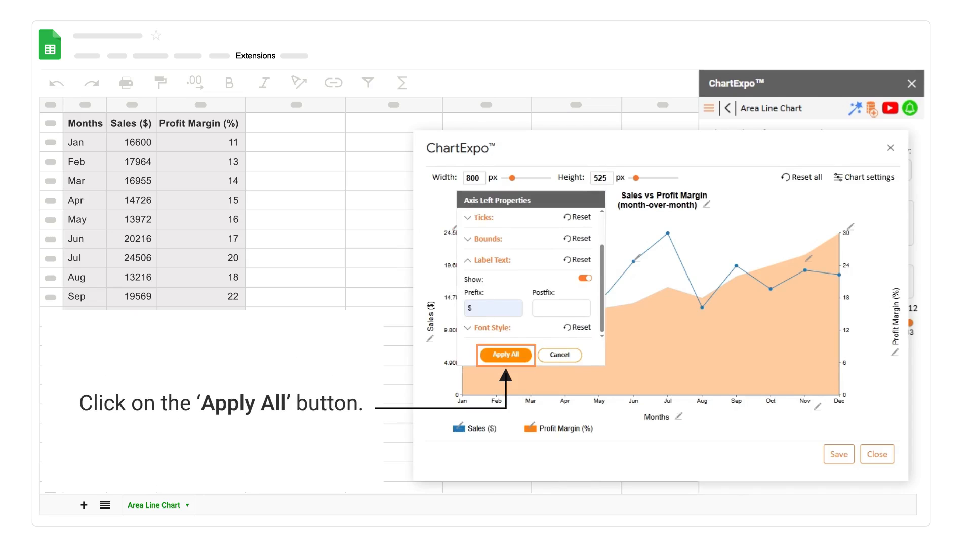
pyautogui.click(506, 354)
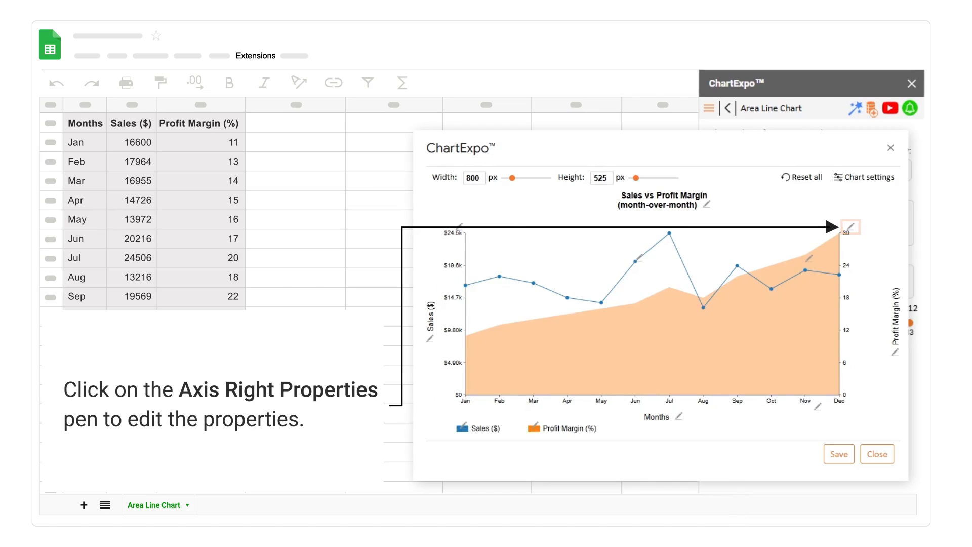
# Apply "%" as the postfix for the right axis label numbers
pyautogui.click(851, 227)
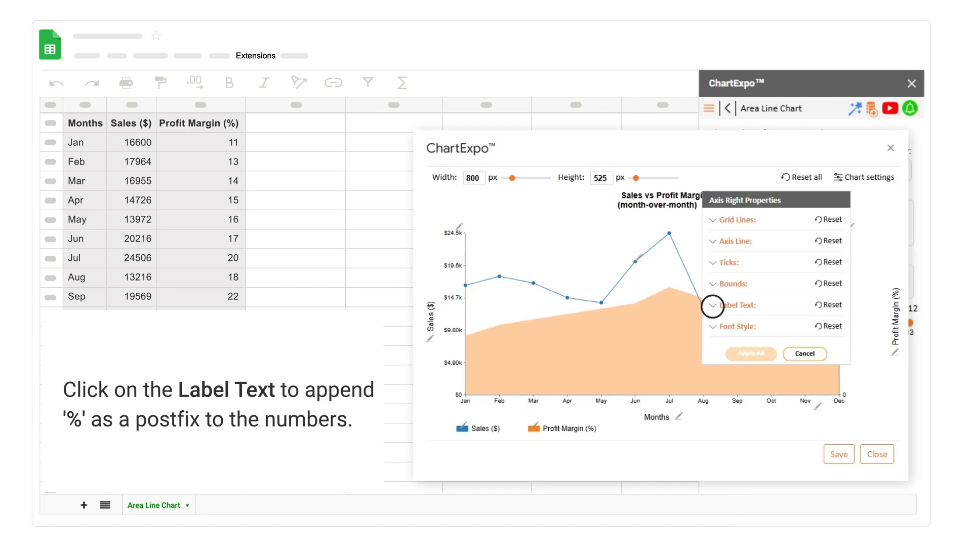
pyautogui.click(737, 305)
pyautogui.click(787, 309)
pyautogui.write('%')
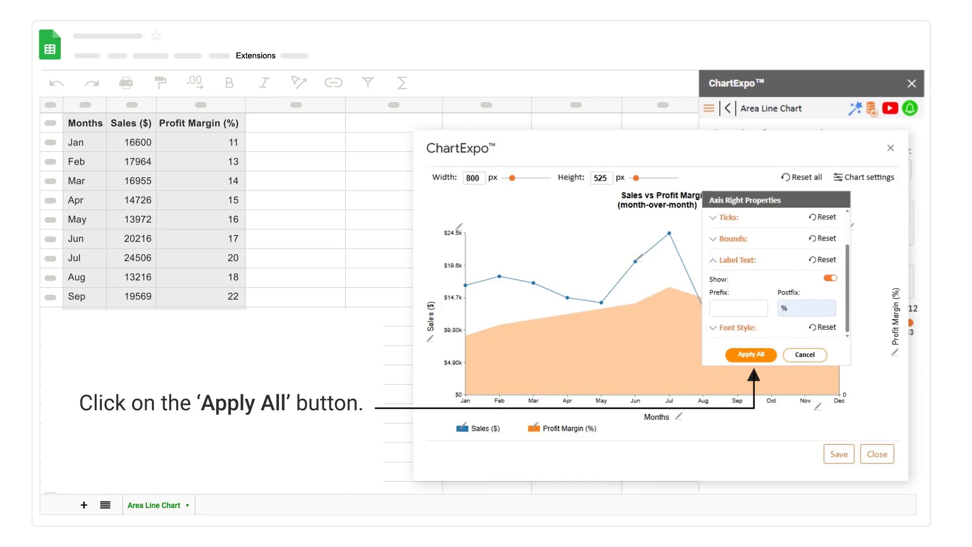
pyautogui.click(751, 355)
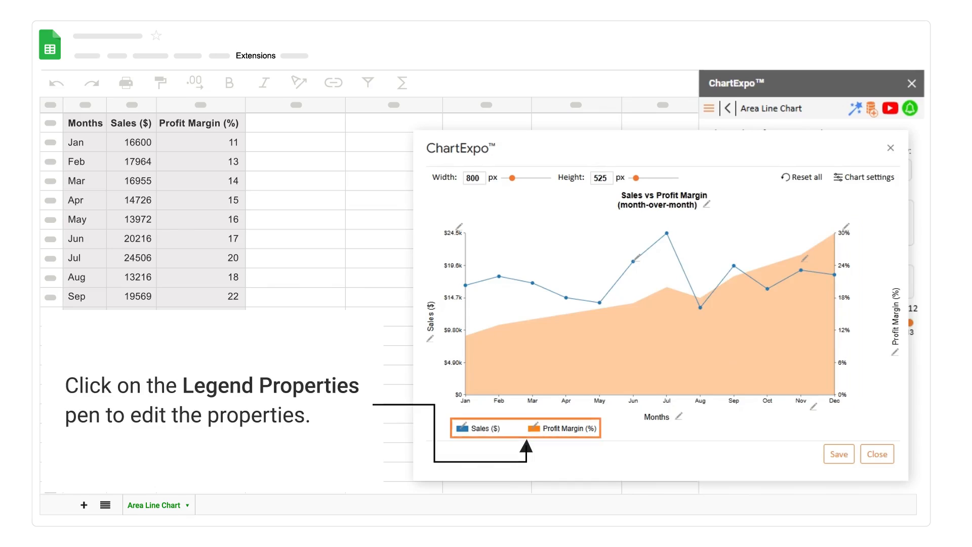
# Turn on the Show option for the chart's legend in the Sales ($) legend properties
pyautogui.click(462, 426)
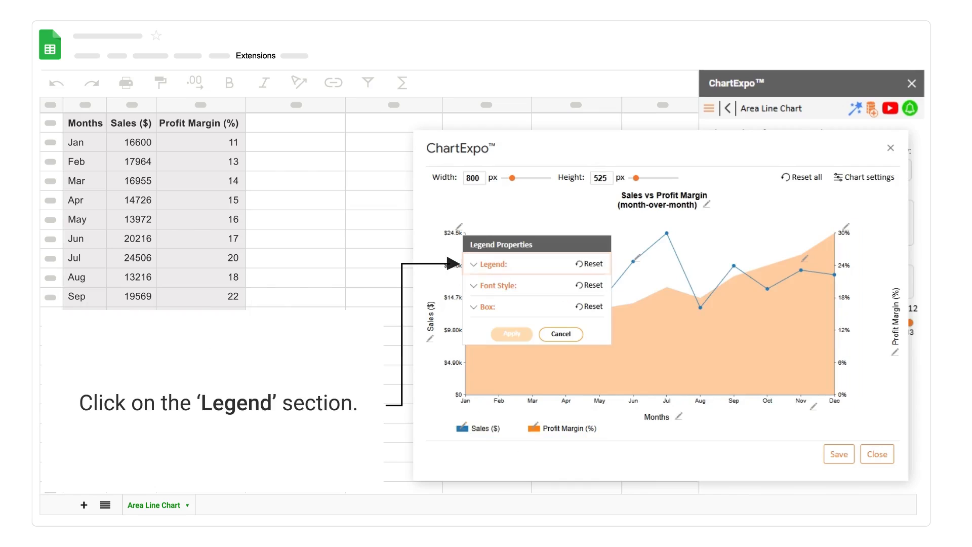
pyautogui.click(475, 264)
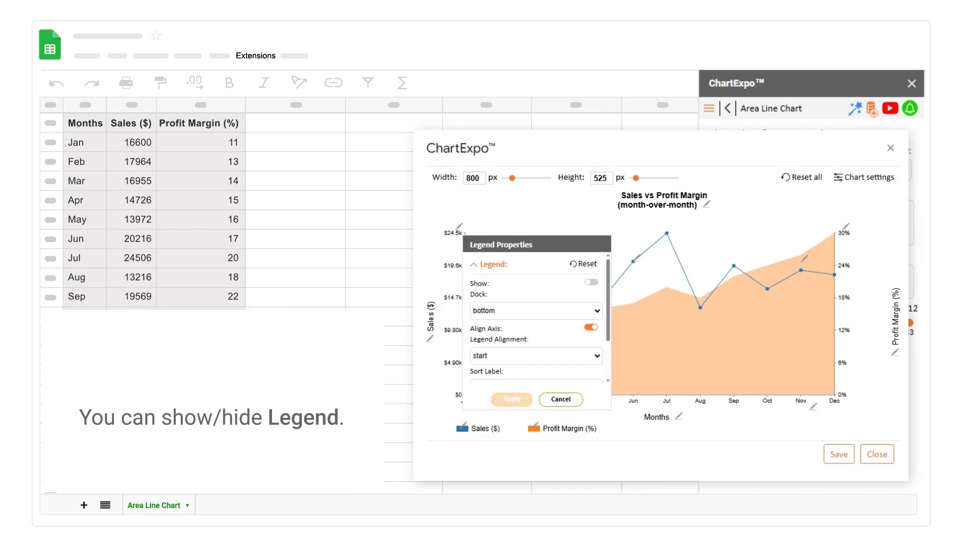
pyautogui.click(591, 282)
pyautogui.click(474, 264)
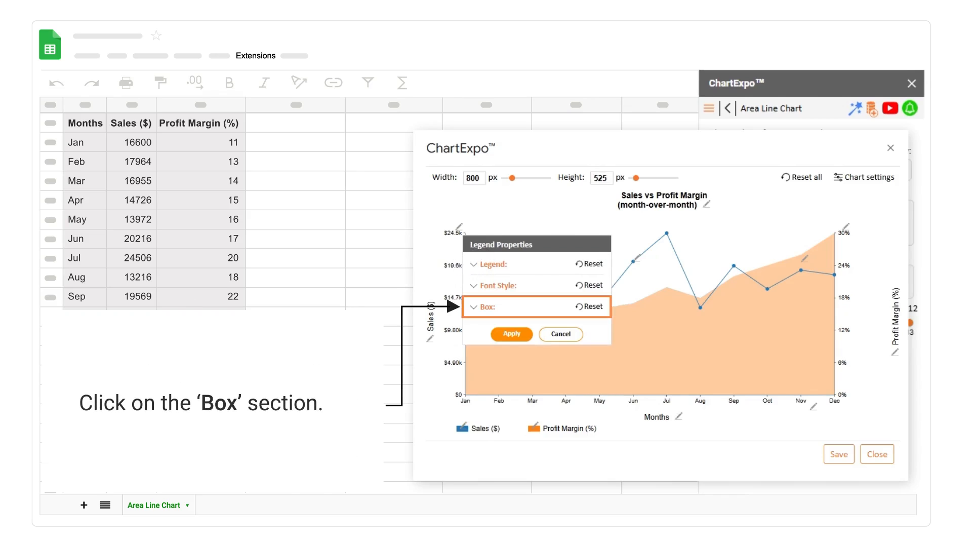
# Apply colour #fb8909 and the Line and Circle shape to the Sales ($) legend box, and recolour the Profit Margin (%) area teal green
pyautogui.click(474, 307)
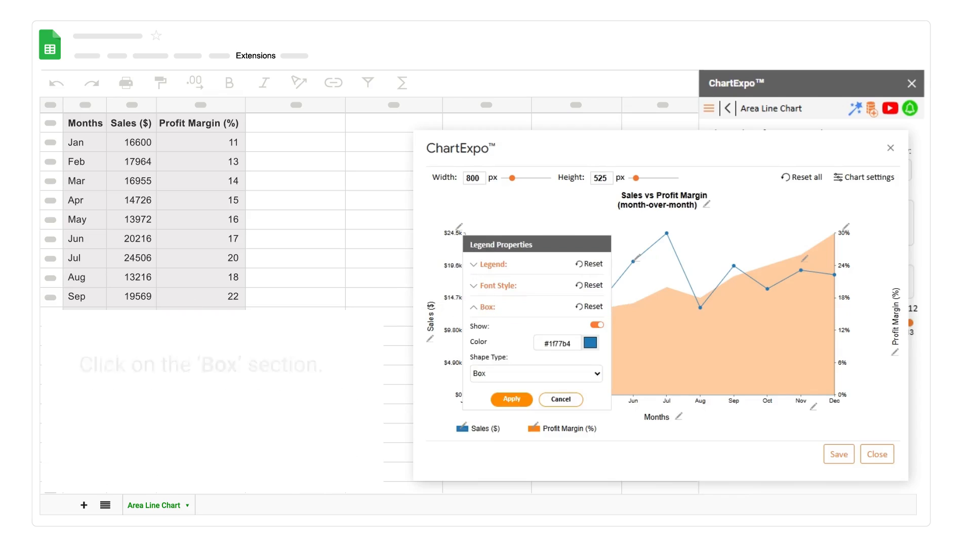
pyautogui.click(590, 342)
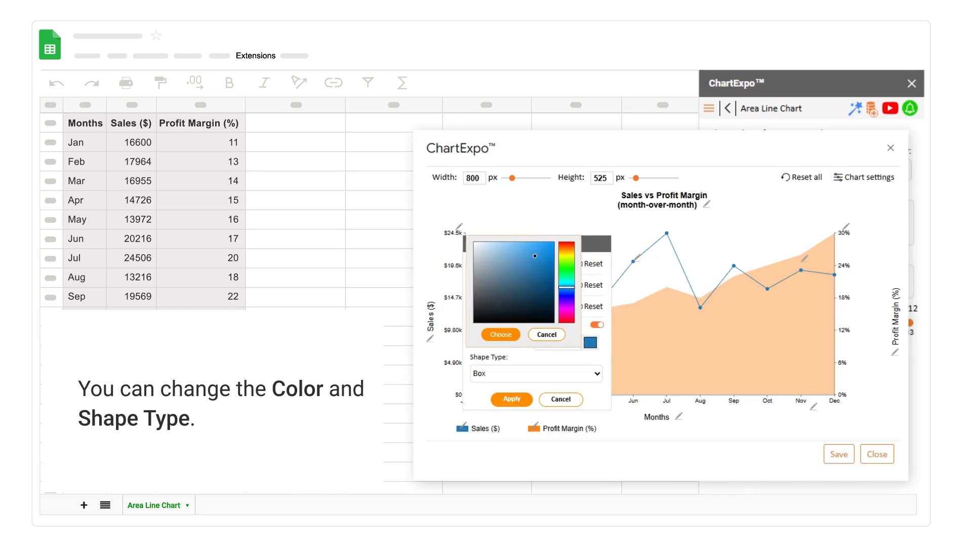
pyautogui.click(567, 249)
pyautogui.click(501, 335)
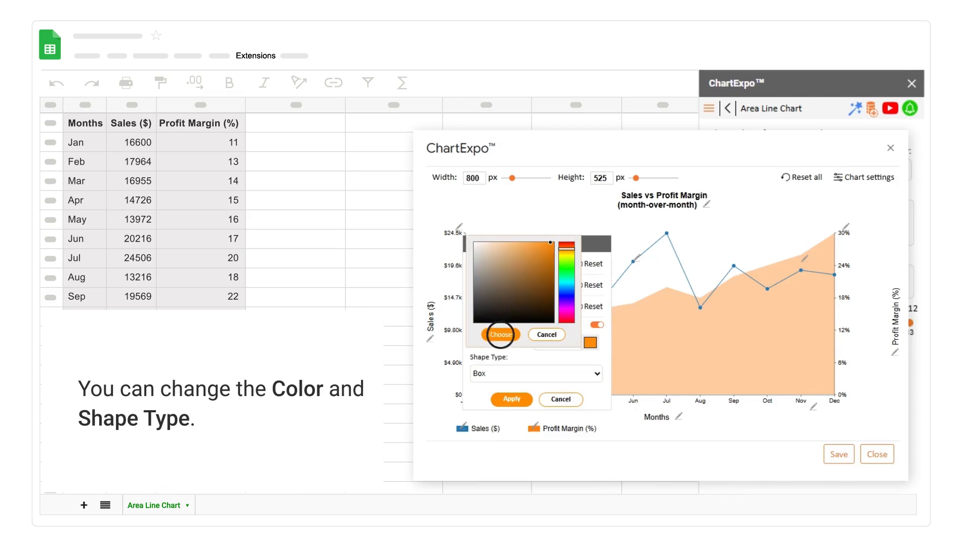
pyautogui.click(598, 373)
pyautogui.click(497, 447)
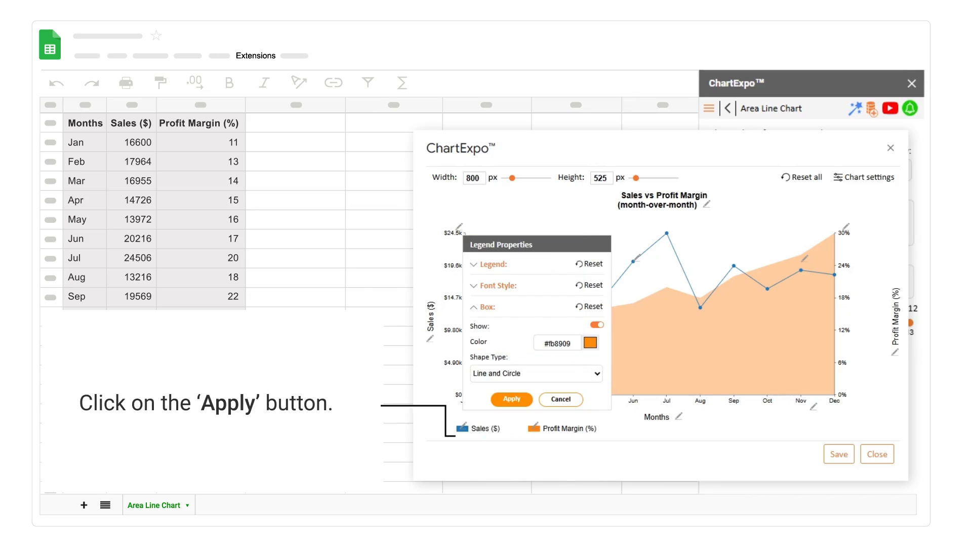
pyautogui.click(512, 398)
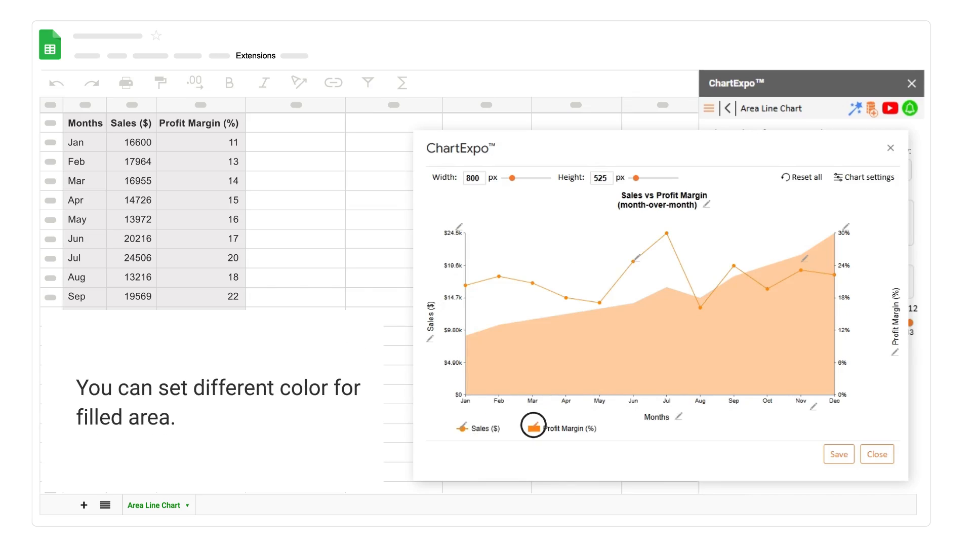
pyautogui.click(533, 427)
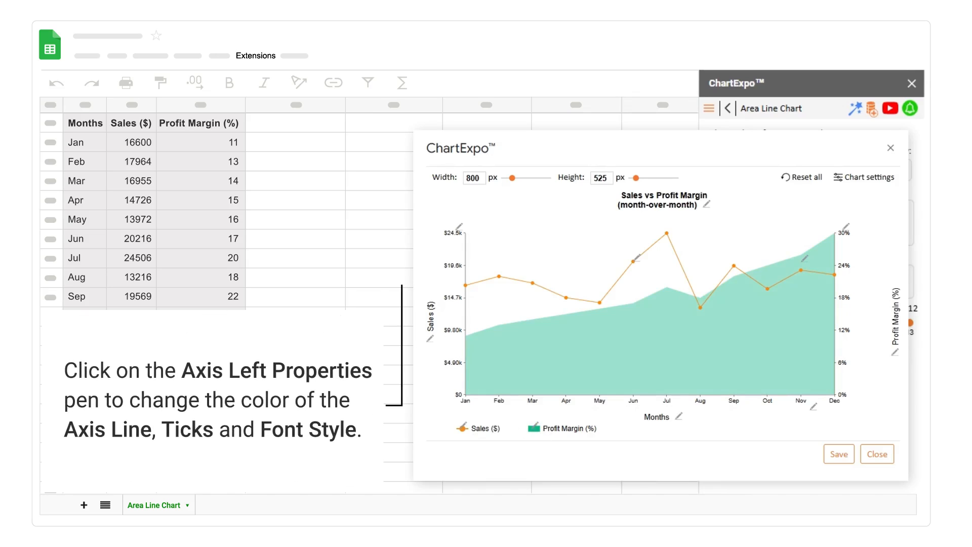
# Set the left axis line's colour to #fb8909 and recolour the left axis ticks to match
pyautogui.click(458, 226)
pyautogui.click(469, 240)
pyautogui.click(537, 256)
pyautogui.write('#fb8909')
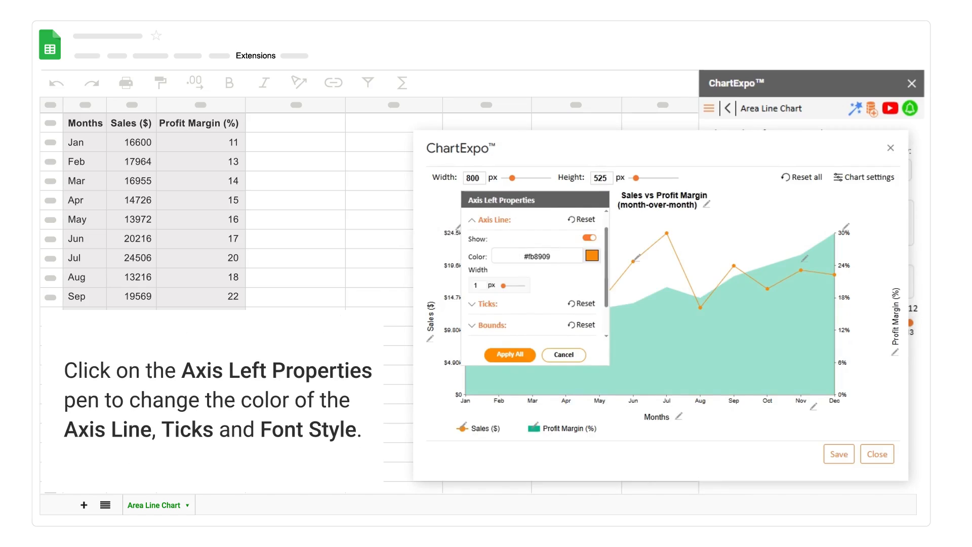
pyautogui.click(472, 304)
pyautogui.click(535, 247)
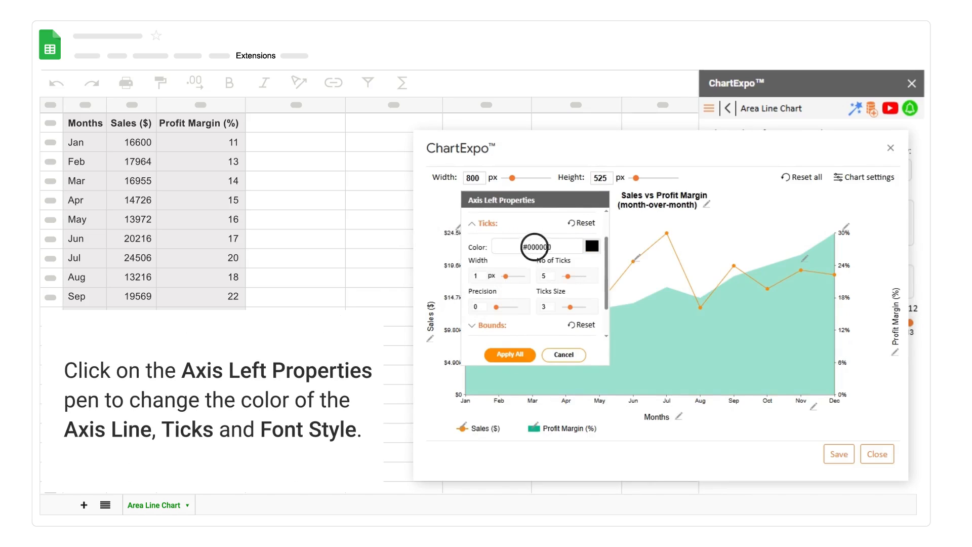
pyautogui.click(472, 223)
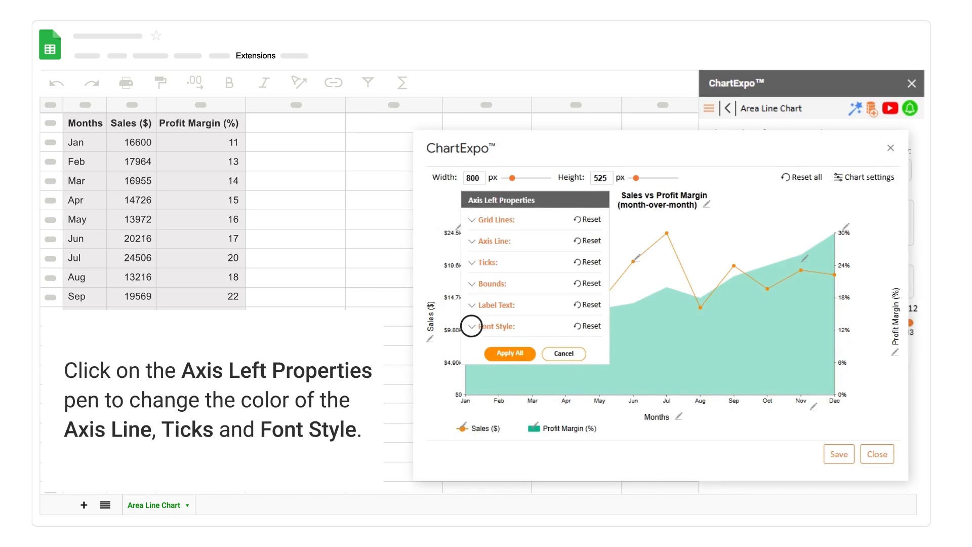
# Set the left axis font colour to #fb8909 and apply all the left axis changes
pyautogui.click(471, 326)
pyautogui.click(537, 327)
pyautogui.write('#fb8909')
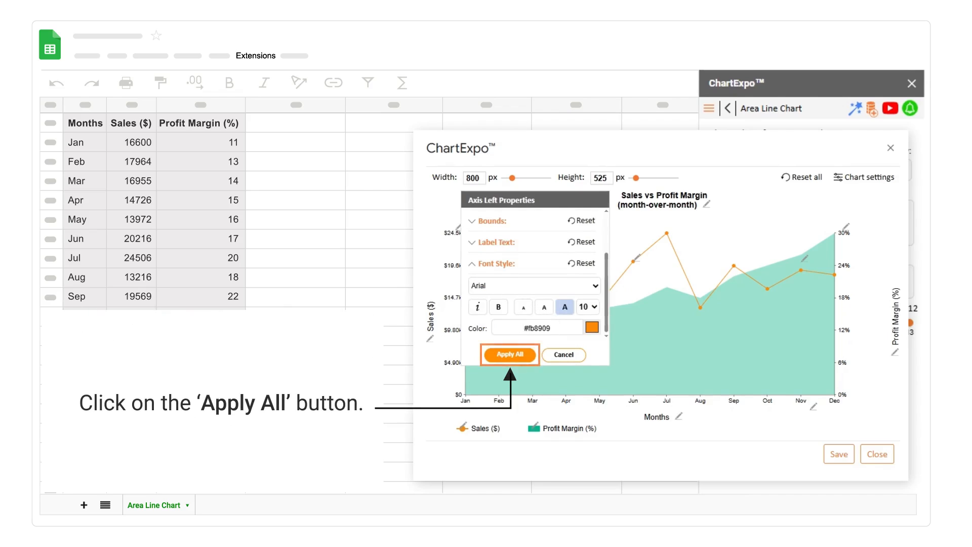
pyautogui.click(510, 354)
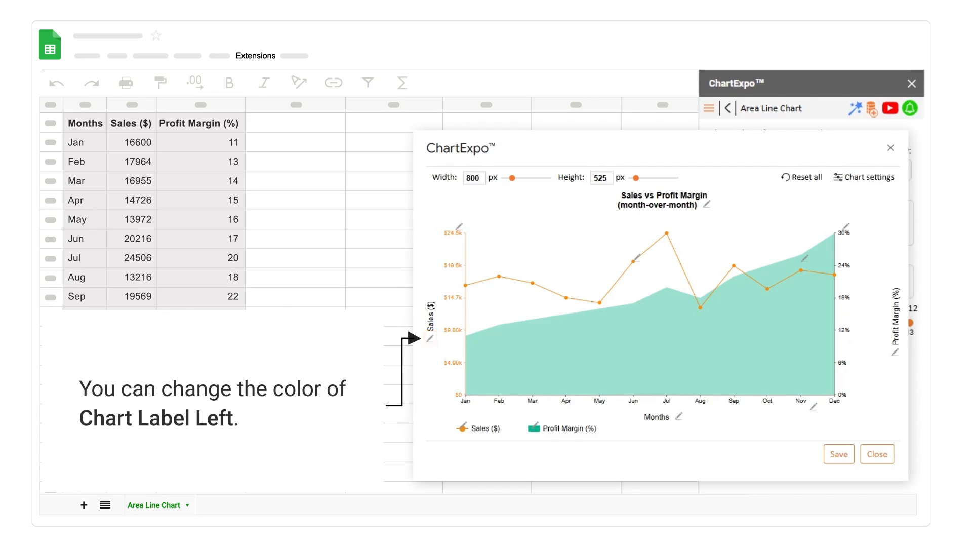
# Apply font colour #fb8909 to the chart's left label "Sales ($)"
pyautogui.click(430, 337)
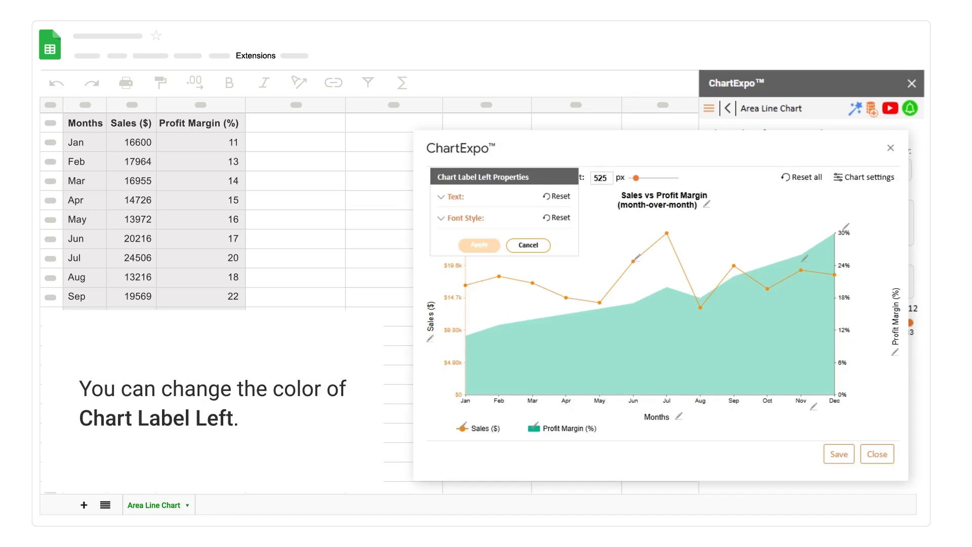
pyautogui.click(441, 218)
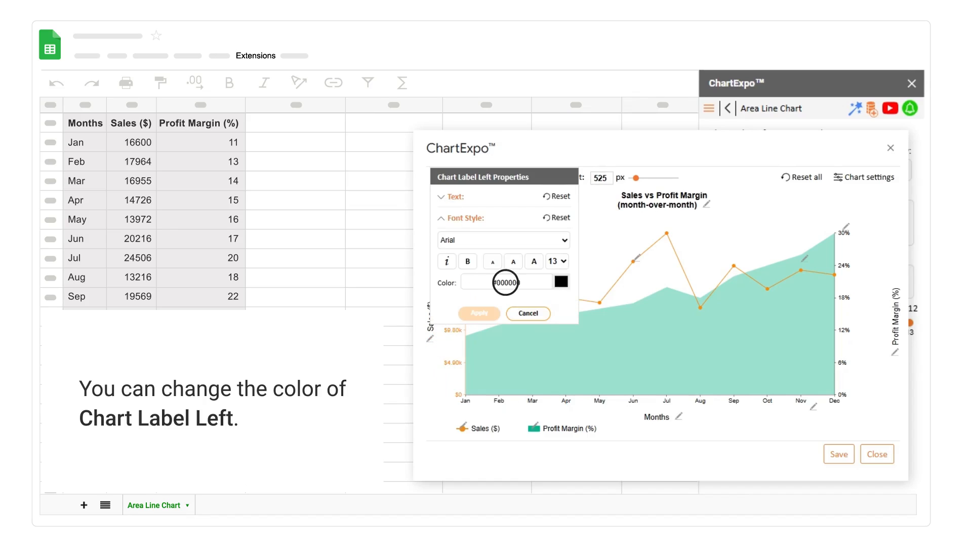
pyautogui.click(506, 283)
pyautogui.write('#fb8909')
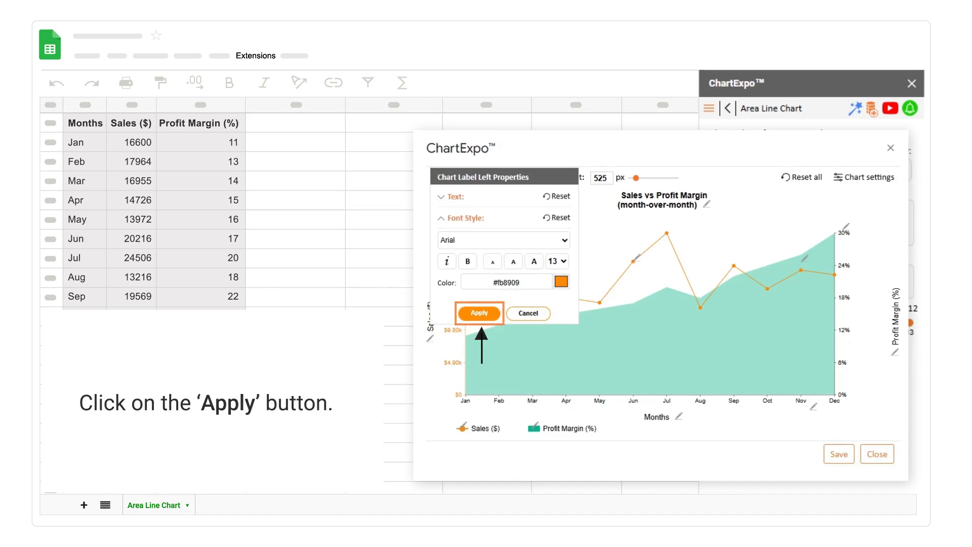
pyautogui.click(479, 313)
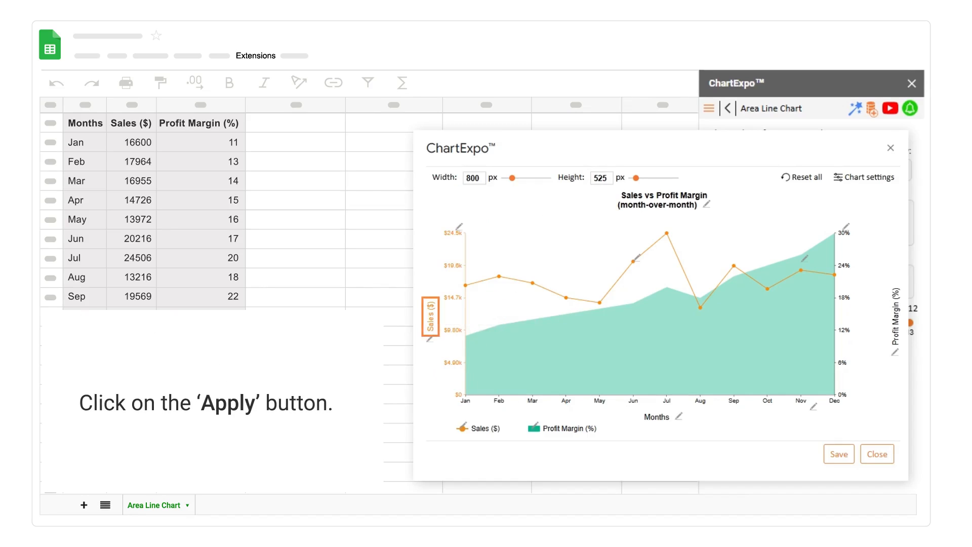